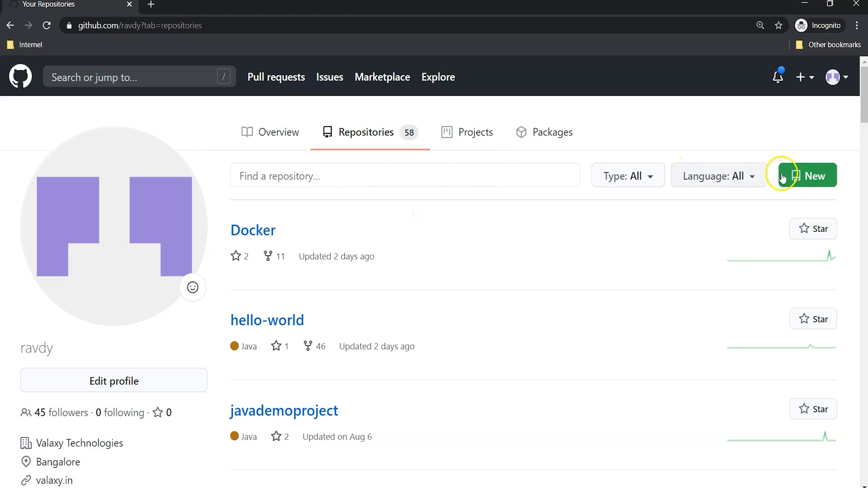
{"action": "left_click", "coordinate": [812, 80]}
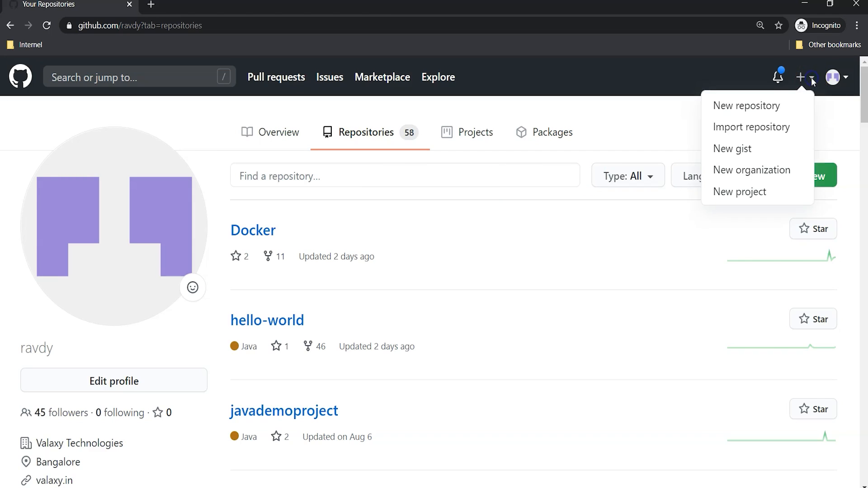
{"action": "left_click", "coordinate": [841, 140]}
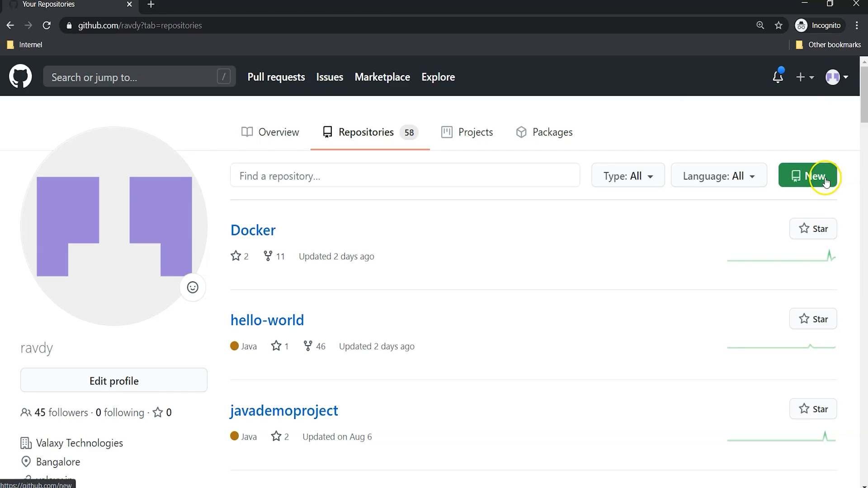
{"action": "left_click", "coordinate": [833, 77]}
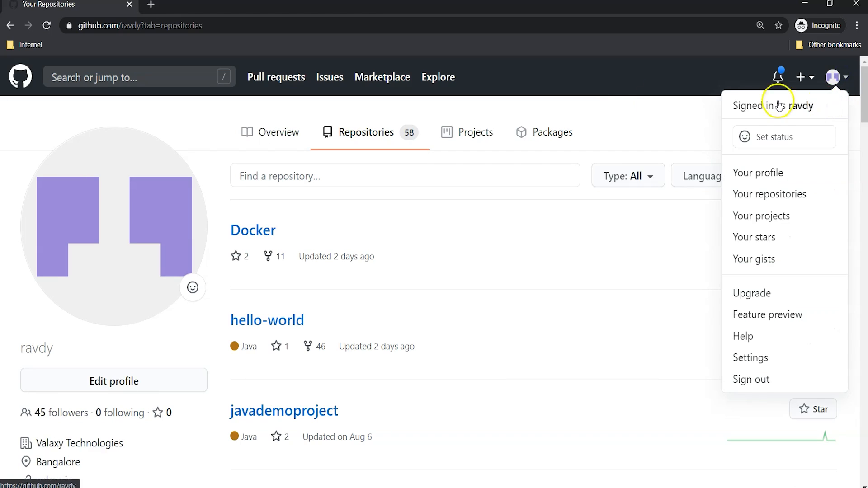
{"action": "left_click", "coordinate": [624, 108]}
Step: Start a new repository from the repositories page and name it vtgitrepo
{"action": "left_click", "coordinate": [796, 177]}
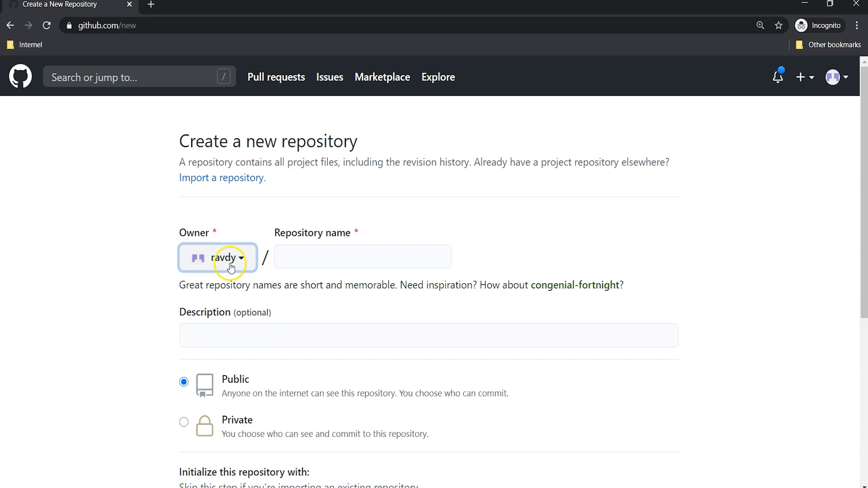
{"action": "left_click", "coordinate": [297, 266]}
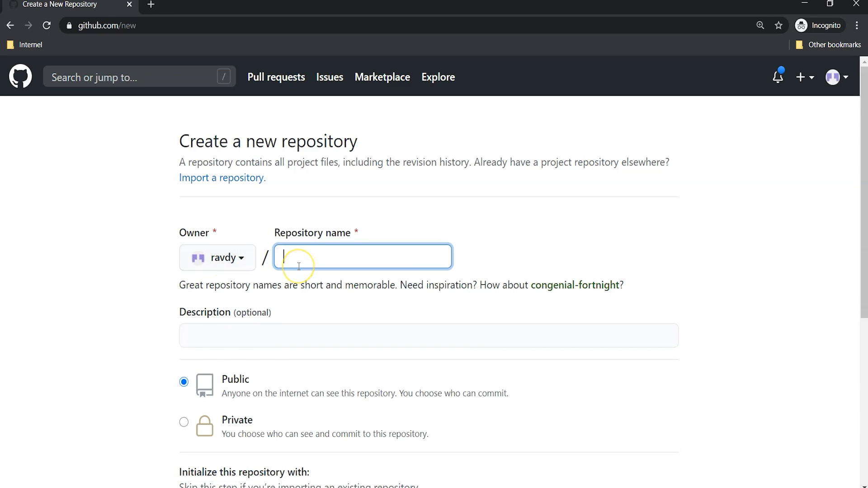
{"action": "type", "text": "vt"}
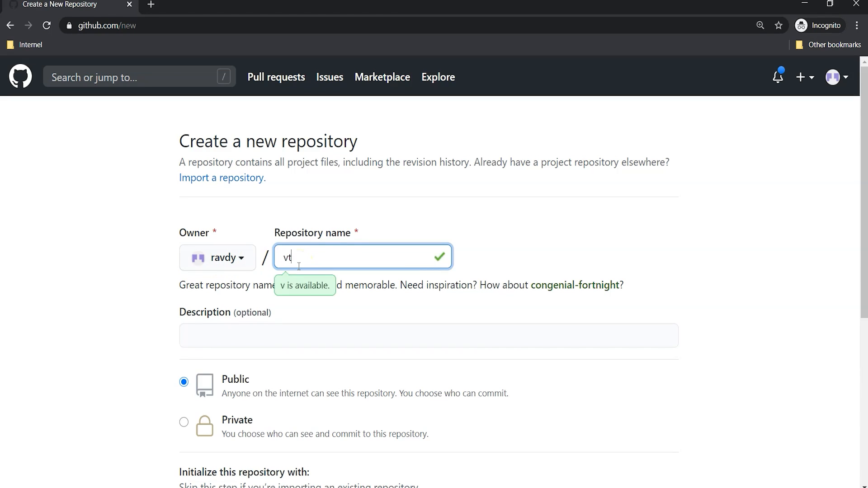
{"action": "type", "text": "gitrepo"}
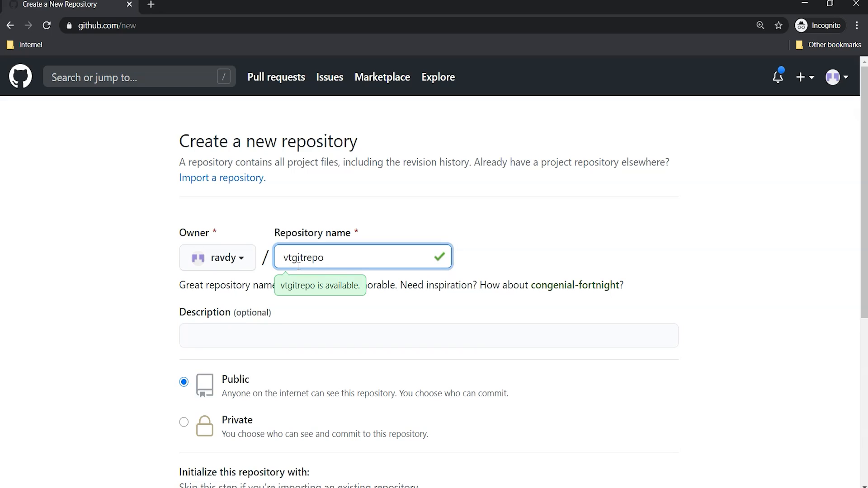
{"action": "left_click", "coordinate": [339, 261]}
{"action": "left_click_drag", "start_coordinate": [285, 258], "coordinate": [356, 251]}
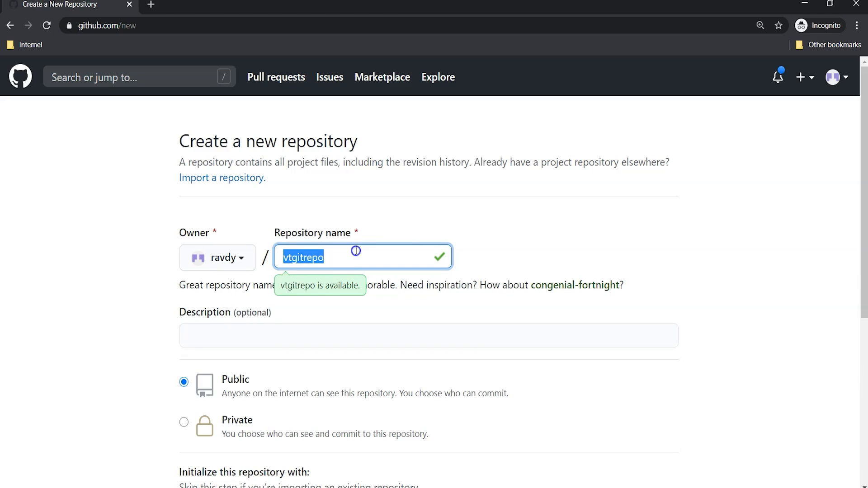
{"action": "left_click", "coordinate": [568, 242]}
Step: Review the optional description field and the explanations of the Public and Private visibility options for the new repository
{"action": "scroll", "coordinate": [452, 244], "scroll_direction": "down", "scroll_amount": 3}
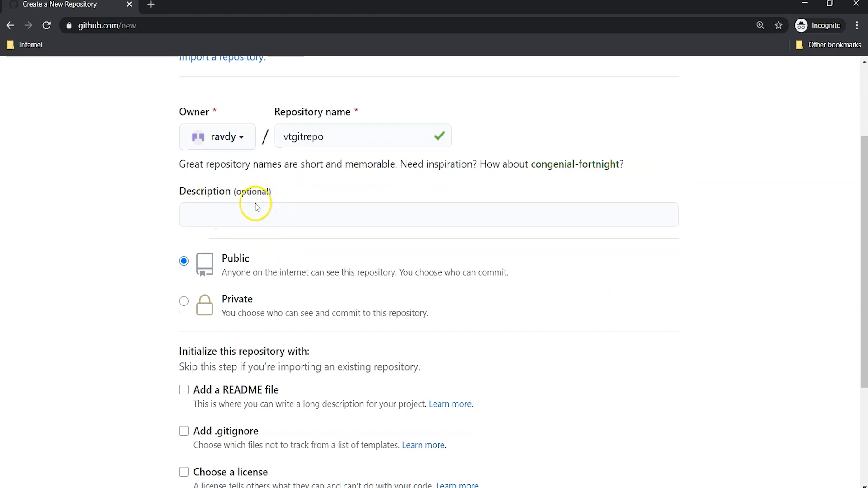
{"action": "left_click", "coordinate": [236, 212]}
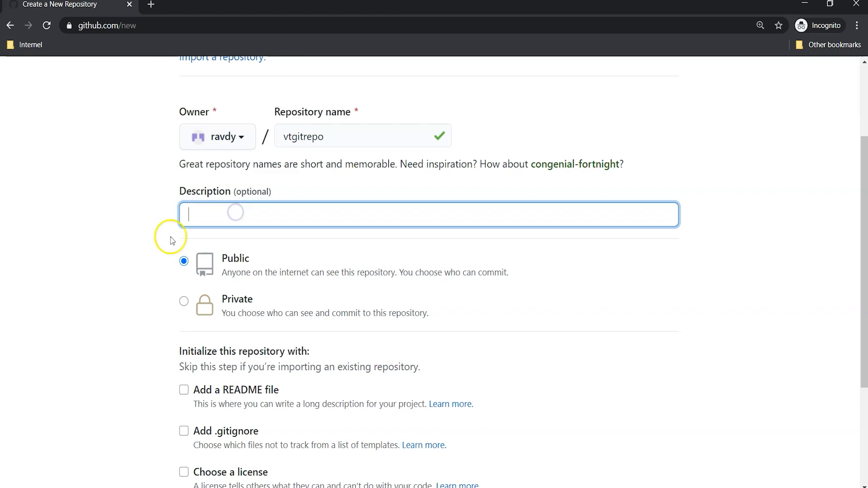
{"action": "left_click", "coordinate": [107, 297]}
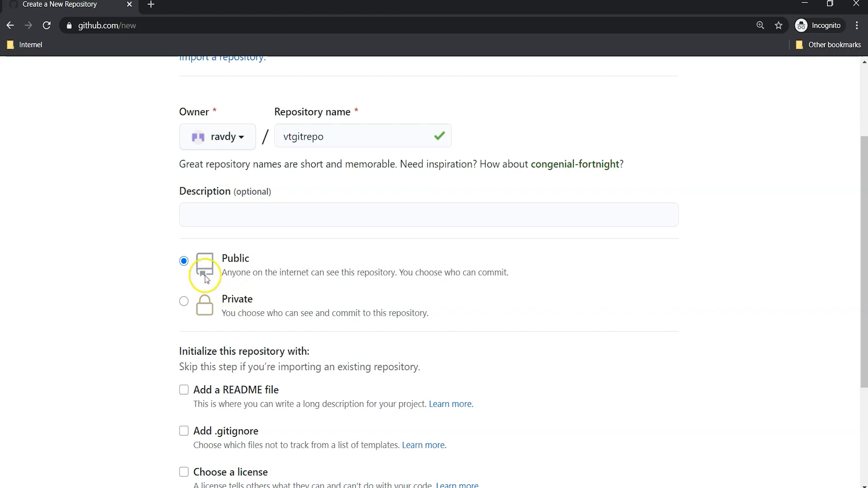
{"action": "left_click_drag", "start_coordinate": [221, 273], "coordinate": [507, 273]}
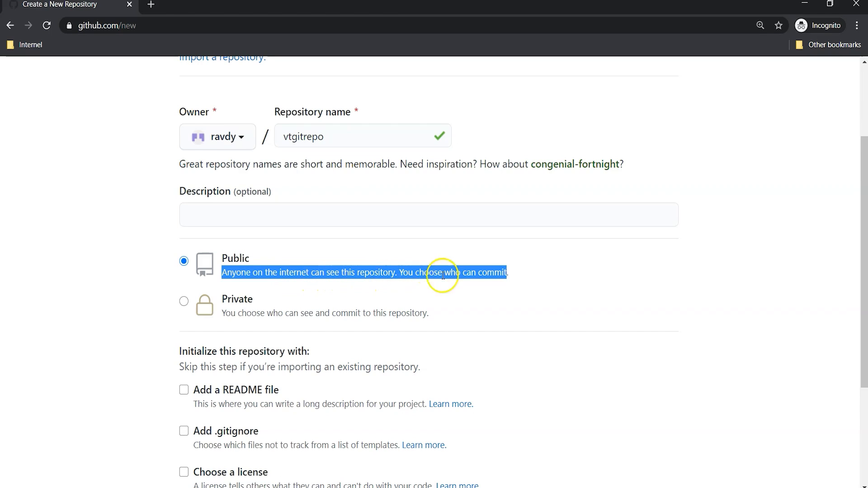
{"action": "left_click", "coordinate": [525, 278]}
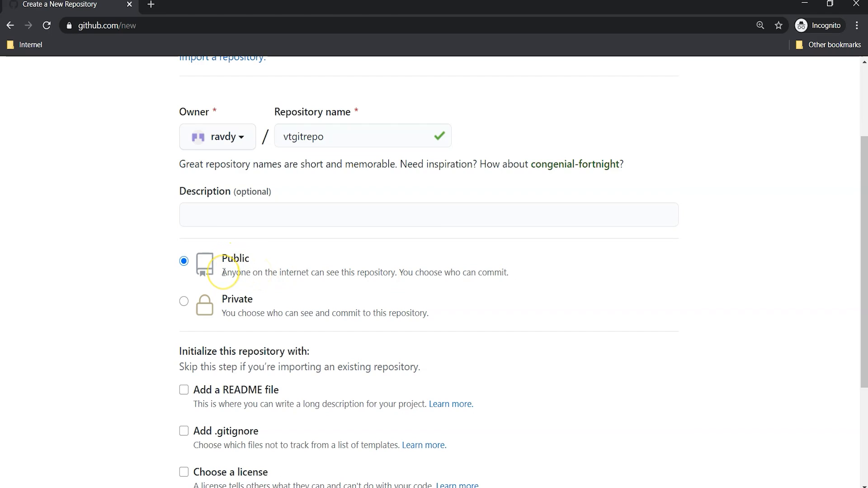
{"action": "left_click", "coordinate": [242, 273]}
{"action": "left_click_drag", "start_coordinate": [225, 317], "coordinate": [429, 313]}
{"action": "left_click", "coordinate": [232, 309]}
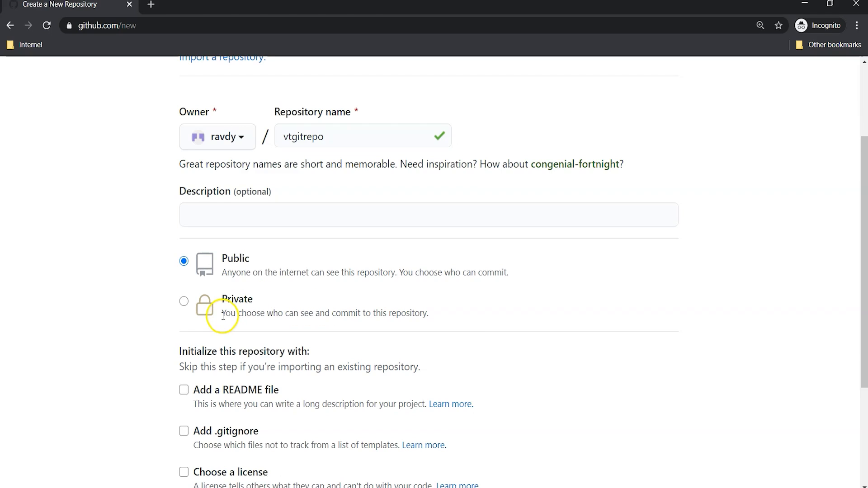
{"action": "left_click_drag", "start_coordinate": [222, 314], "coordinate": [431, 316]}
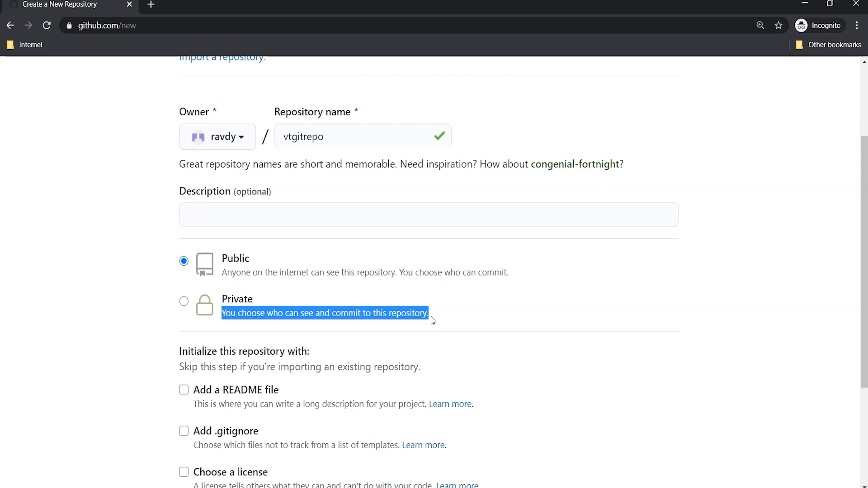
{"action": "left_click_drag", "start_coordinate": [431, 316], "coordinate": [430, 316]}
{"action": "left_click", "coordinate": [231, 270]}
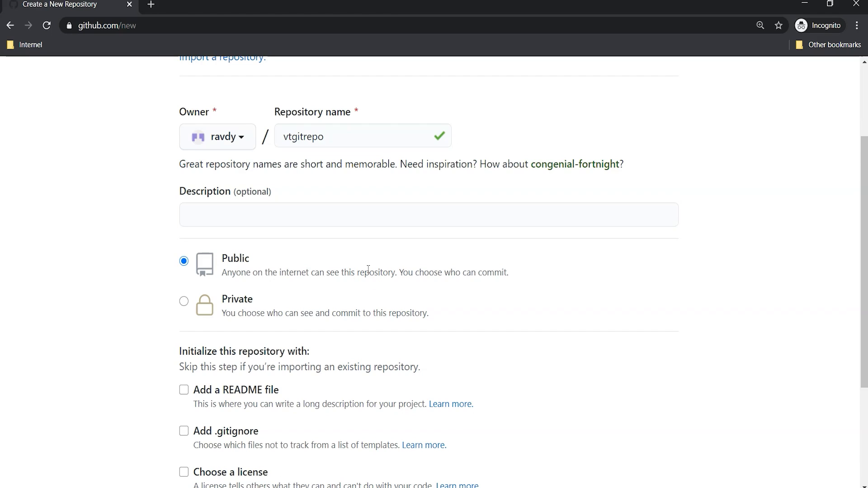
{"action": "left_click", "coordinate": [265, 269]}
Step: Choose to initialize the repository with a README file and create it with Public visibility
{"action": "scroll", "coordinate": [306, 289], "scroll_direction": "down", "scroll_amount": 3}
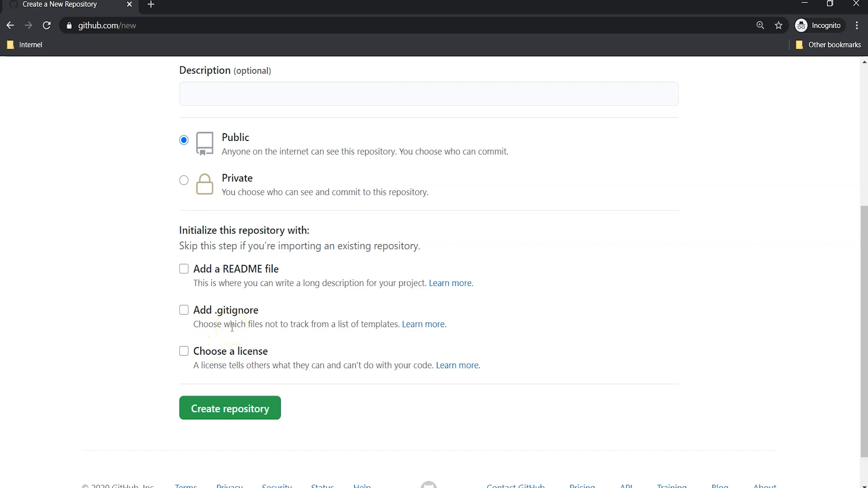
{"action": "left_click_drag", "start_coordinate": [193, 269], "coordinate": [282, 266]}
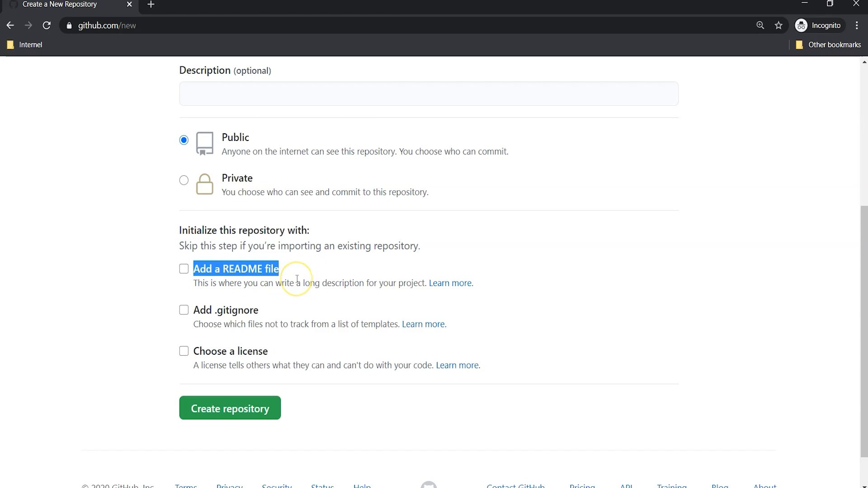
{"action": "scroll", "coordinate": [298, 276], "scroll_direction": "up", "scroll_amount": 3}
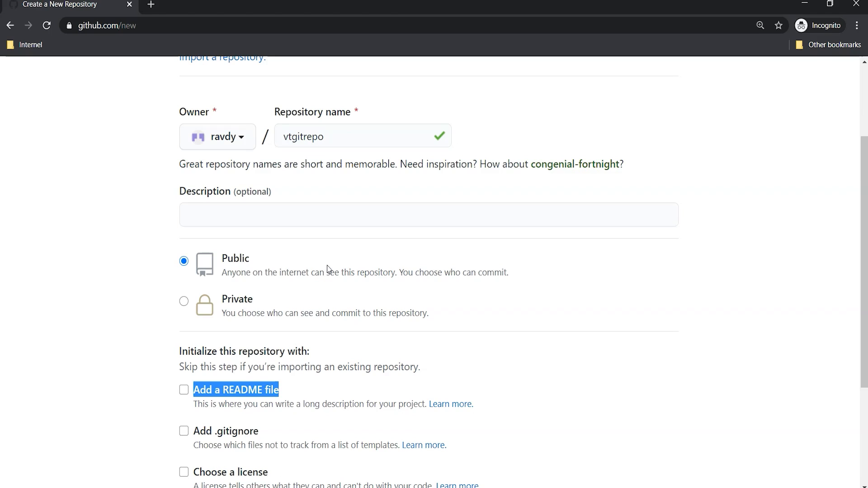
{"action": "scroll", "coordinate": [327, 269], "scroll_direction": "down", "scroll_amount": 2}
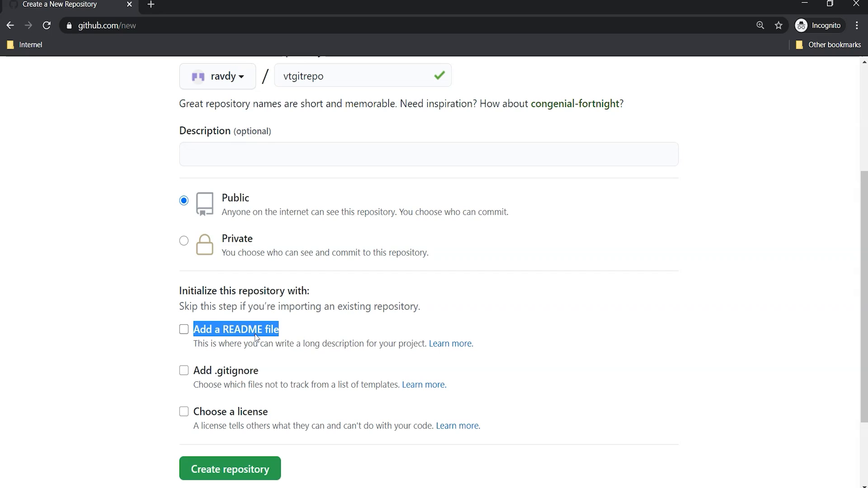
{"action": "left_click", "coordinate": [225, 331]}
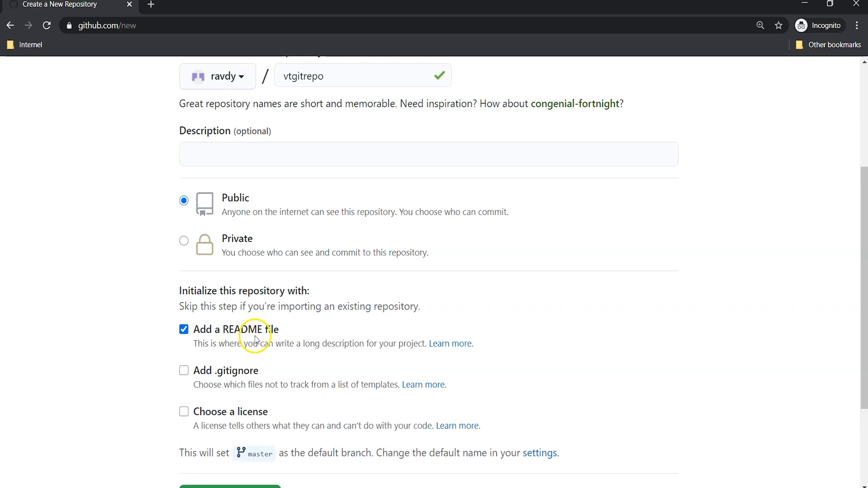
{"action": "scroll", "coordinate": [255, 339], "scroll_direction": "down", "scroll_amount": 1}
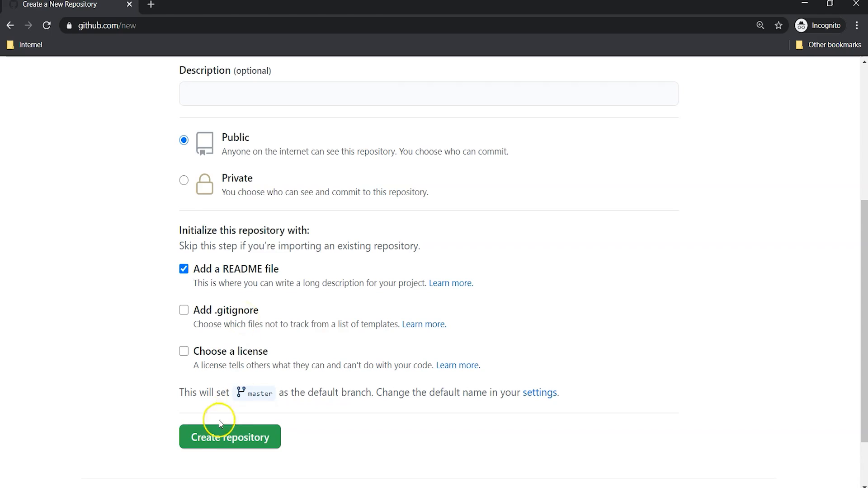
{"action": "left_click", "coordinate": [244, 448]}
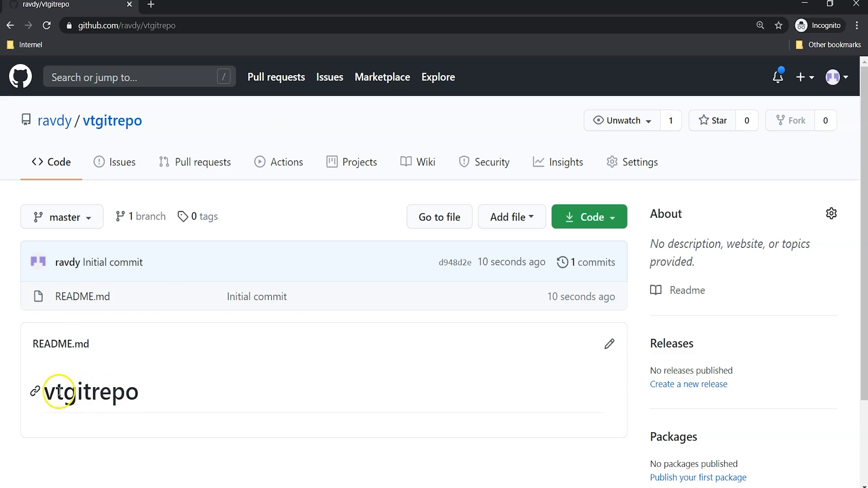
Step: Examine the README heading and the list of branches in the vtgitrepo repository
{"action": "double_click", "coordinate": [162, 392]}
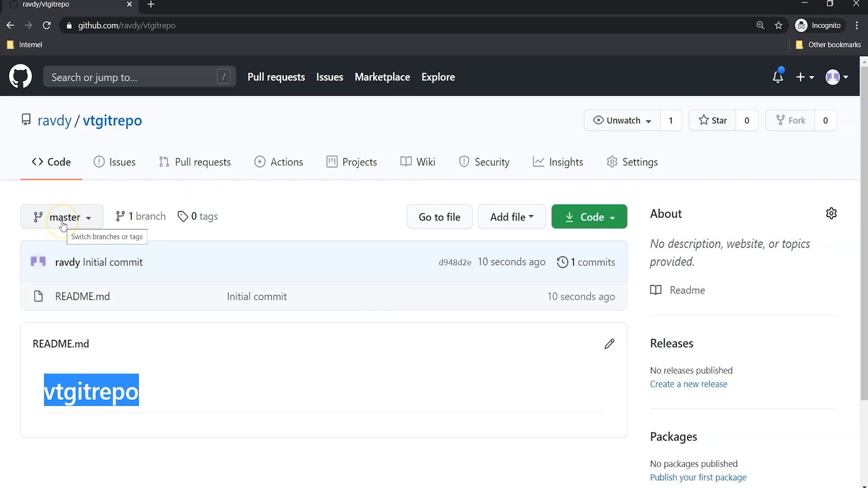
{"action": "left_click", "coordinate": [77, 221]}
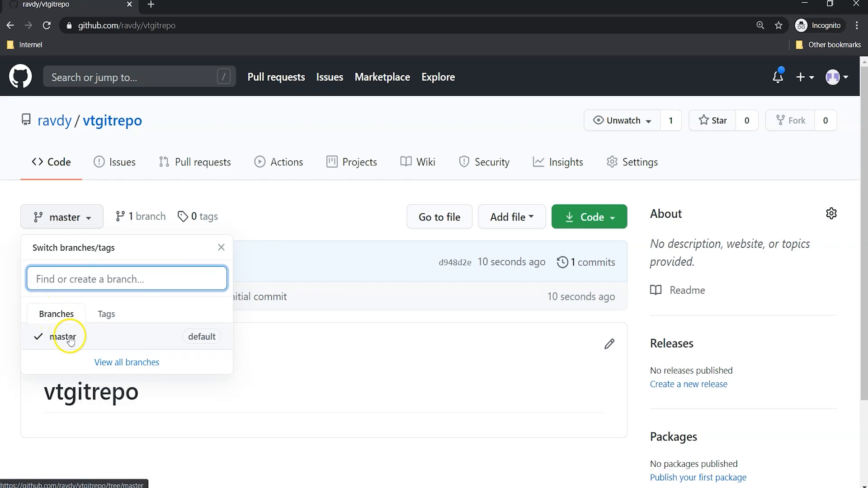
{"action": "left_click", "coordinate": [273, 215]}
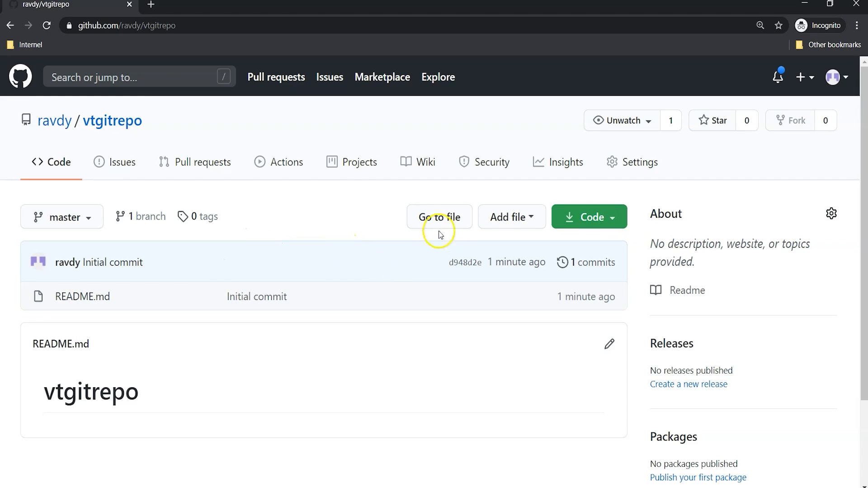
Step: Compare the repository's HTTPS and SSH clone addresses and copy the HTTPS address
{"action": "left_click", "coordinate": [616, 221]}
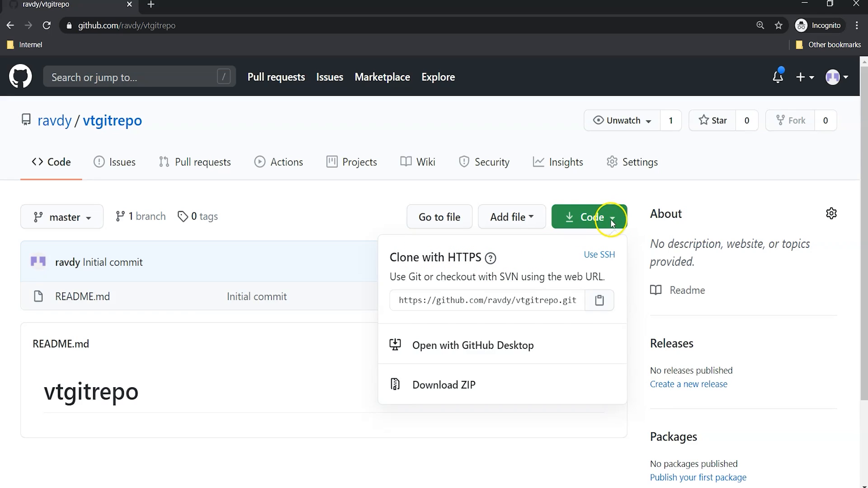
{"action": "left_click", "coordinate": [429, 301]}
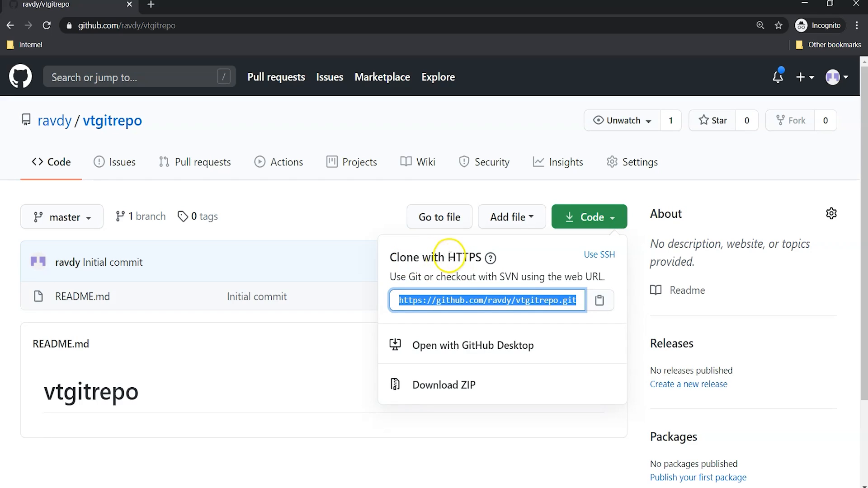
{"action": "left_click_drag", "start_coordinate": [448, 257], "coordinate": [483, 258]}
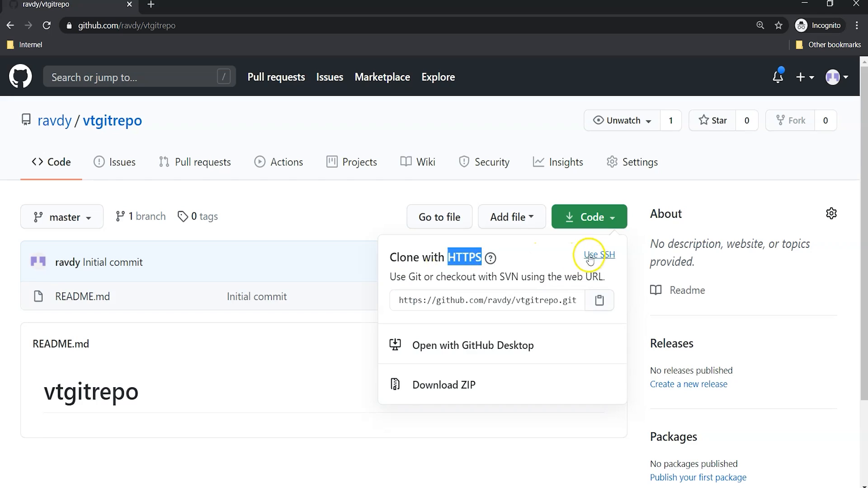
{"action": "left_click", "coordinate": [595, 257]}
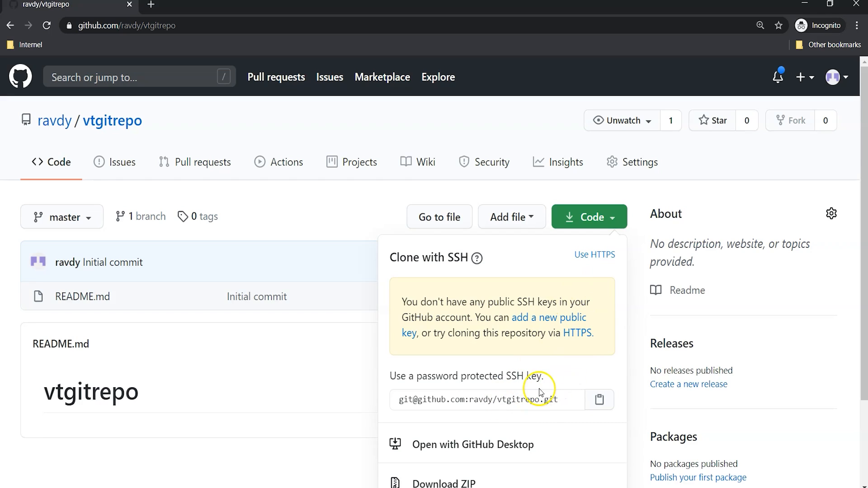
{"action": "double_click", "coordinate": [595, 257]}
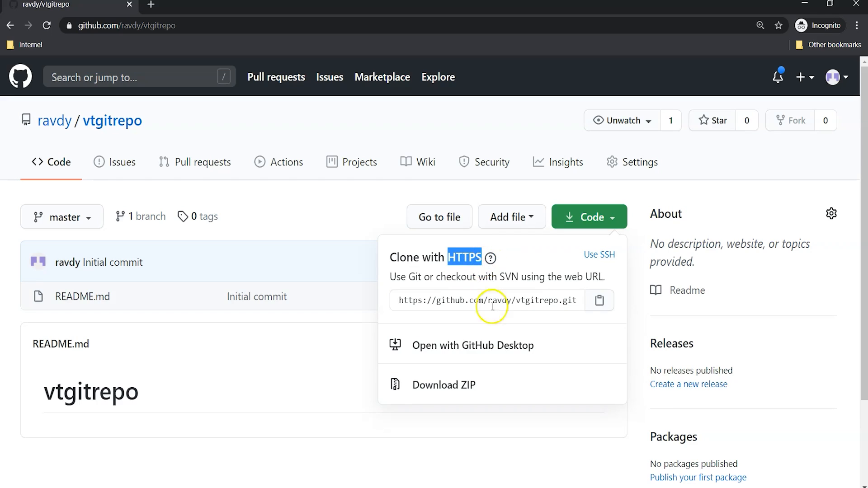
{"action": "left_click", "coordinate": [597, 300]}
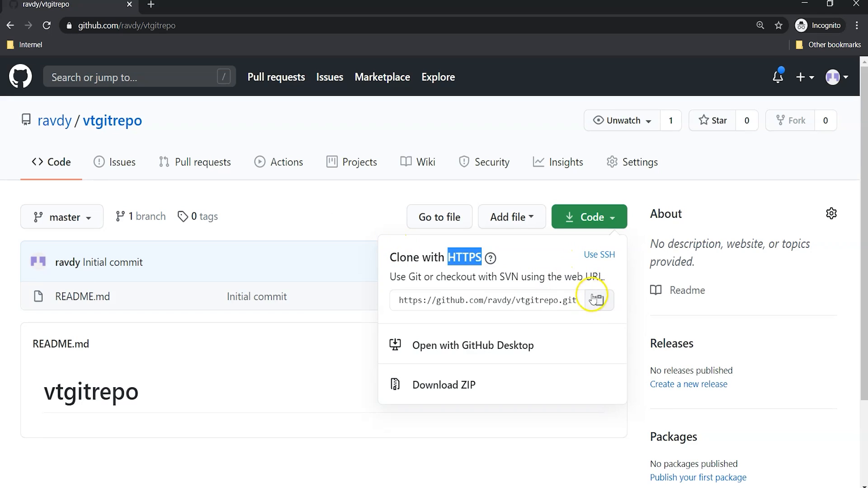
{"action": "left_click", "coordinate": [305, 215]}
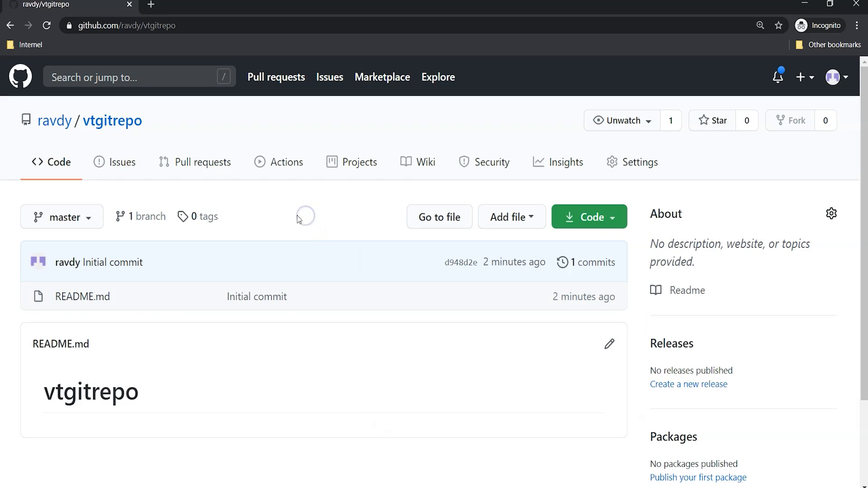
Step: Look through the repository's issues, pull requests and settings pages, and return to its code page
{"action": "left_click", "coordinate": [121, 169]}
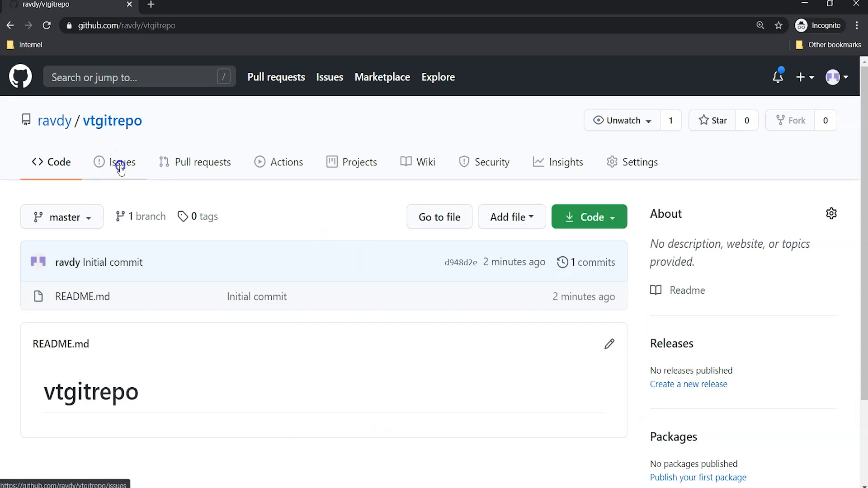
{"action": "left_click", "coordinate": [203, 164]}
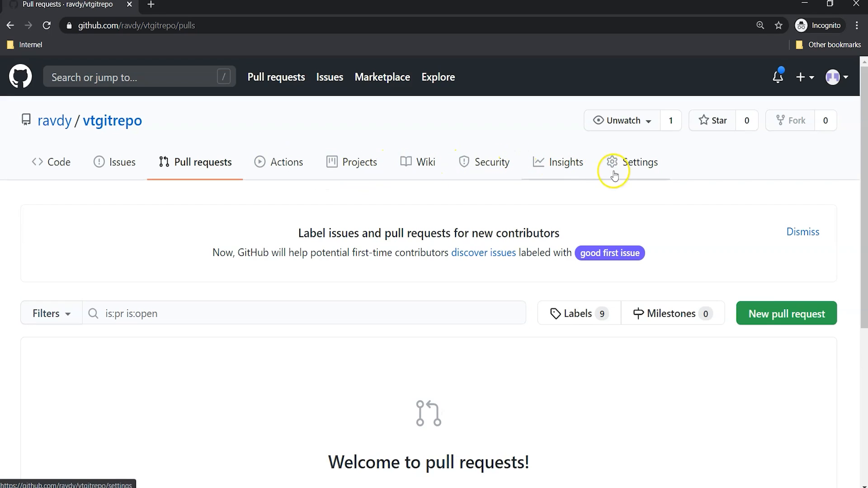
{"action": "left_click", "coordinate": [629, 169]}
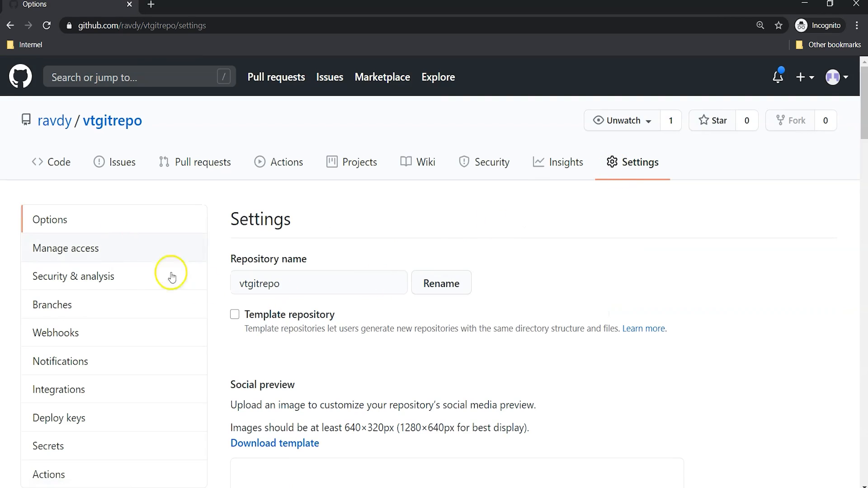
{"action": "scroll", "coordinate": [140, 474], "scroll_direction": "down", "scroll_amount": 3}
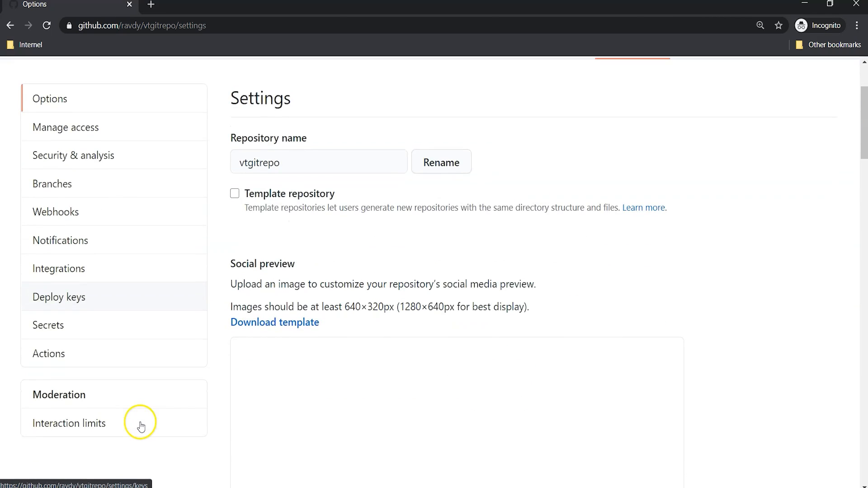
{"action": "scroll", "coordinate": [140, 475], "scroll_direction": "up", "scroll_amount": 3}
{"action": "scroll", "coordinate": [166, 267], "scroll_direction": "down", "scroll_amount": 3}
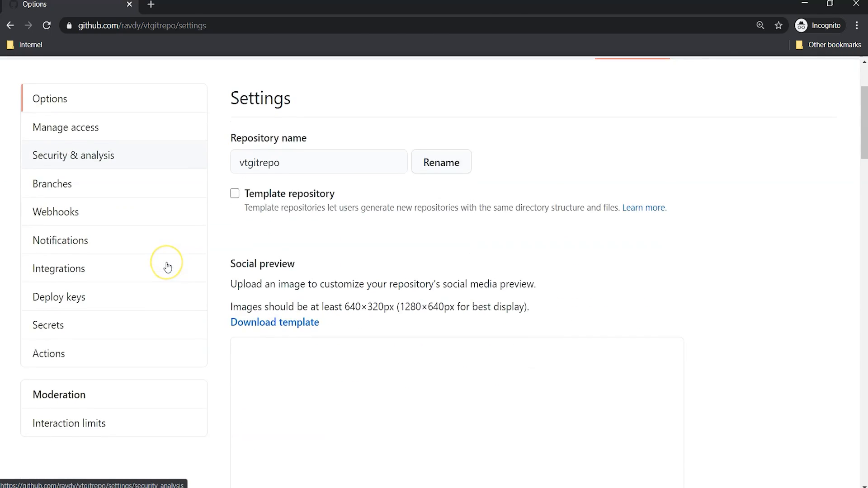
{"action": "scroll", "coordinate": [167, 267], "scroll_direction": "up", "scroll_amount": 3}
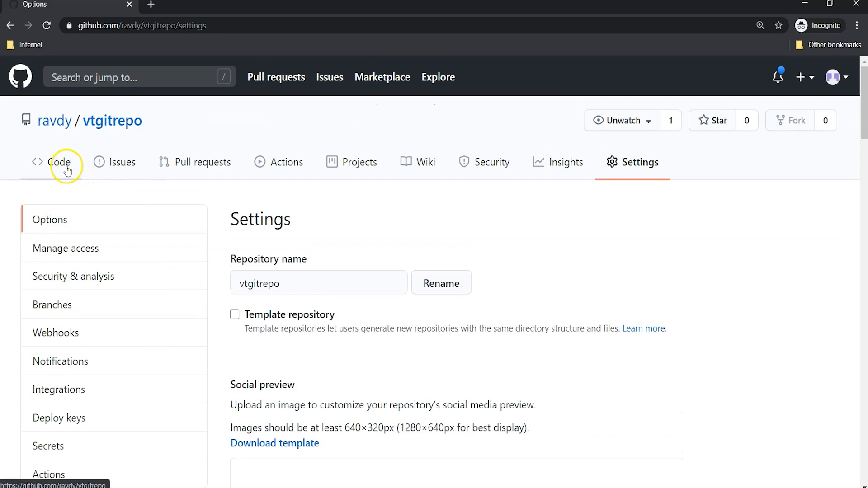
{"action": "left_click", "coordinate": [67, 166]}
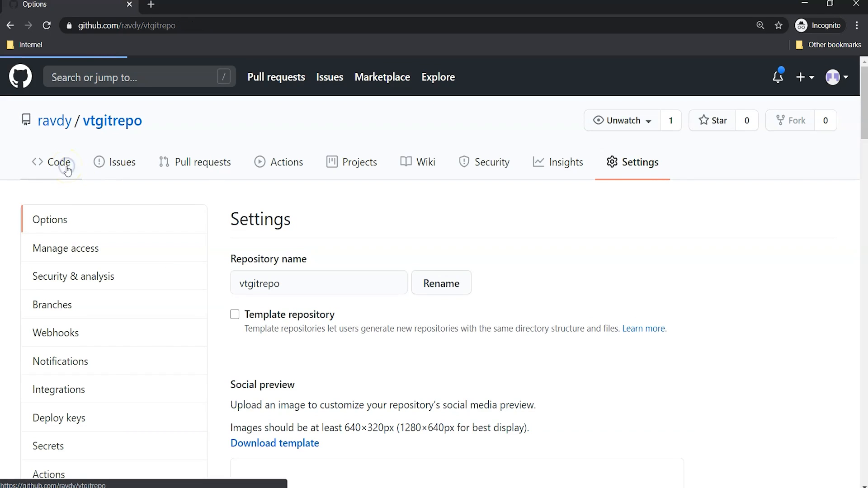